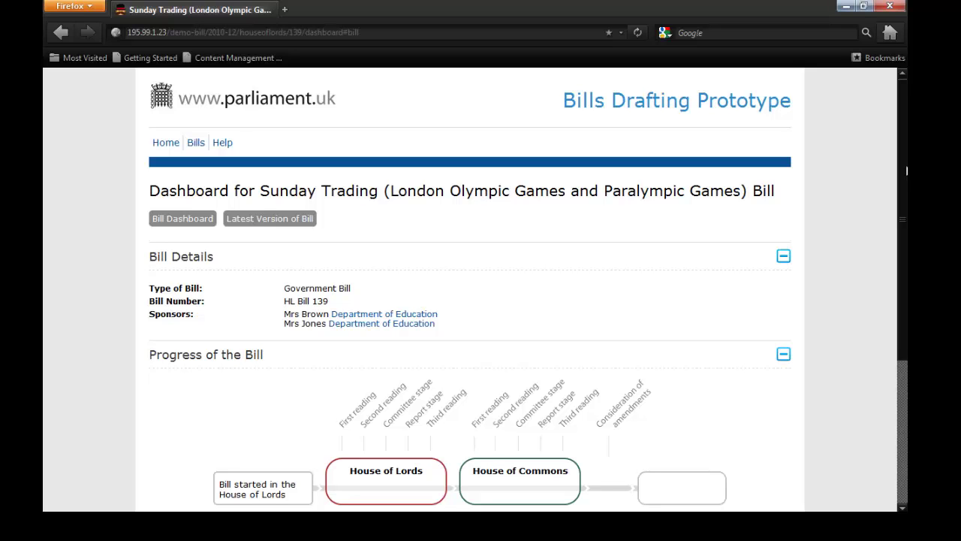
# Step: View the content of the "Duration, extent and short title" clause, and return to the bill dashboard
pyautogui.moveTo(906, 172); pyautogui.dragTo(907, 320)
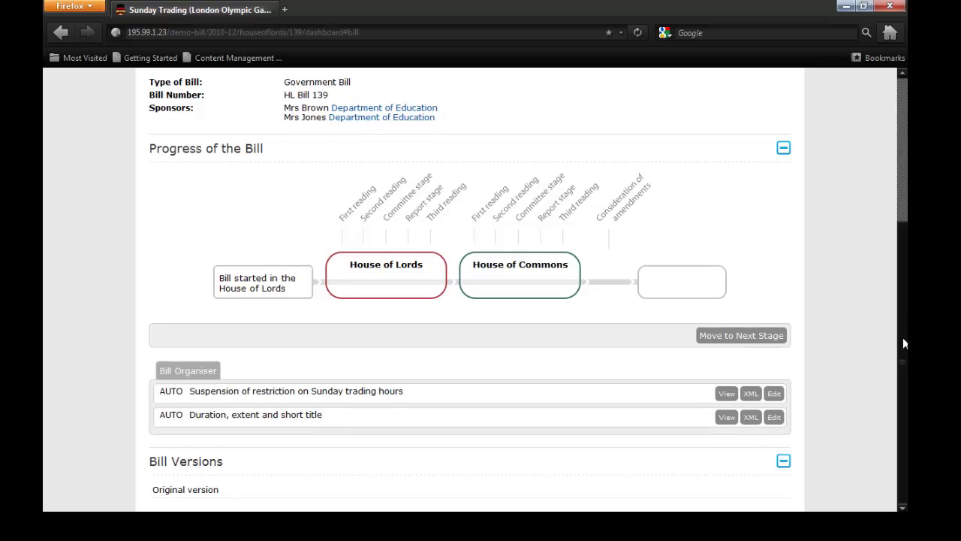
pyautogui.click(729, 418)
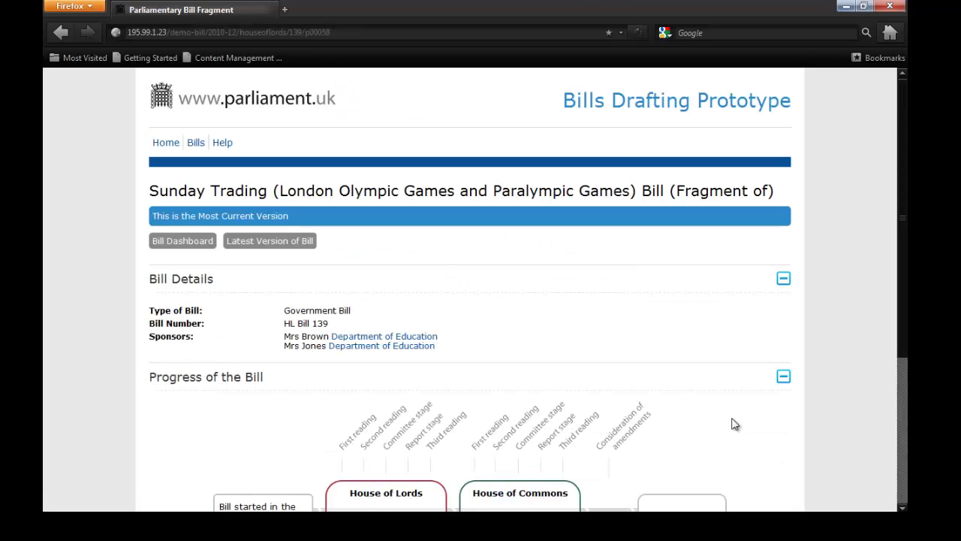
pyautogui.scroll(-5, 906, 295)
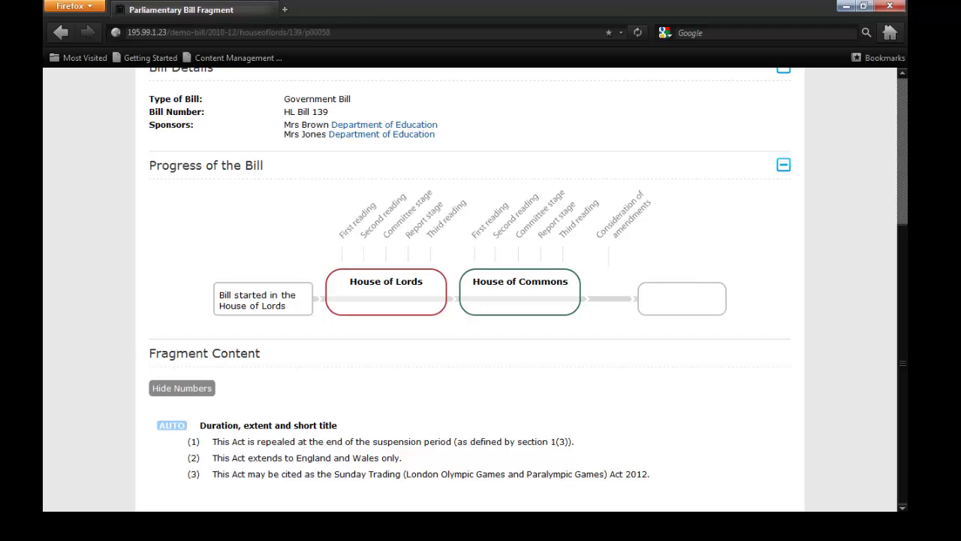
pyautogui.hotkey('alt', 'Left')
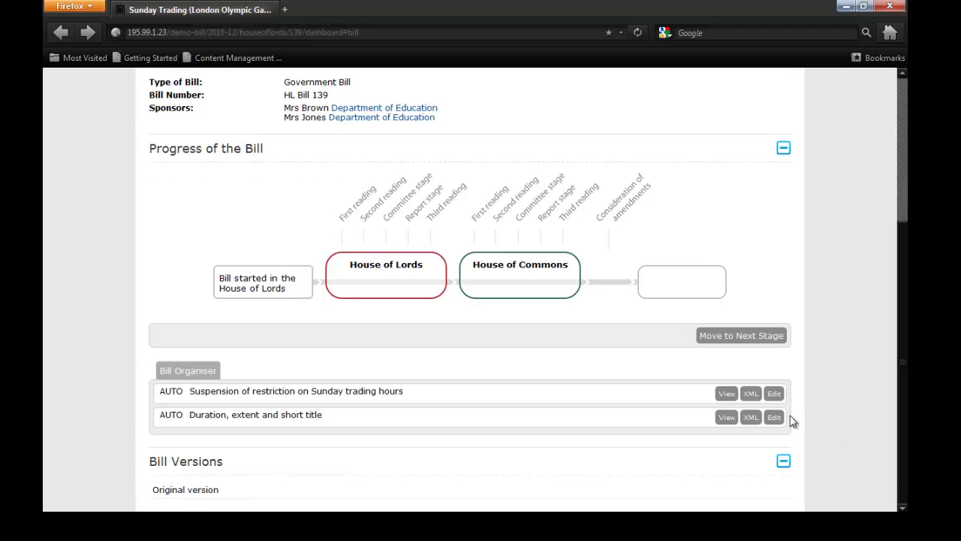
# Step: Open the "Suspension of restriction on Sunday trading hours" clause for editing and delete "subsection (1)" from the end of subsection (2)
pyautogui.click(773, 394)
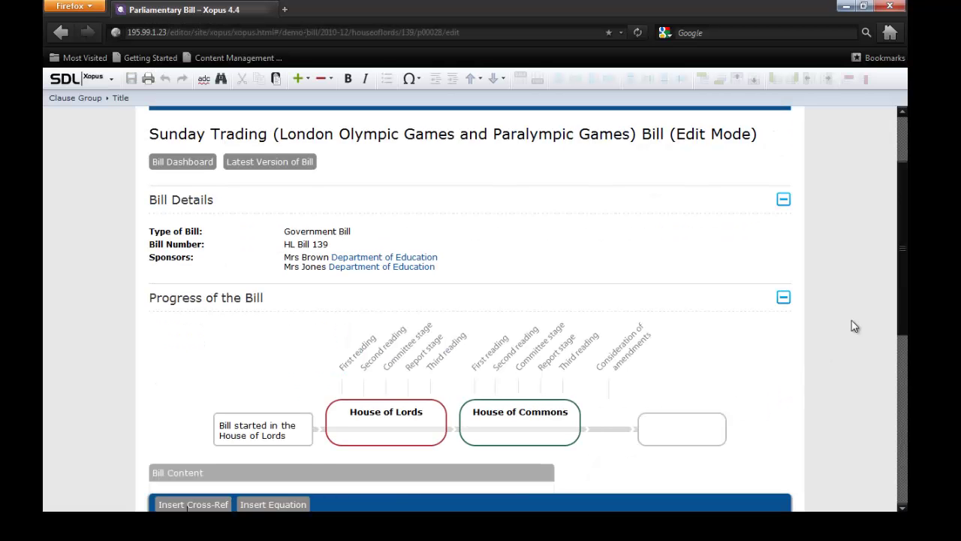
pyautogui.scroll(-5, 905, 261)
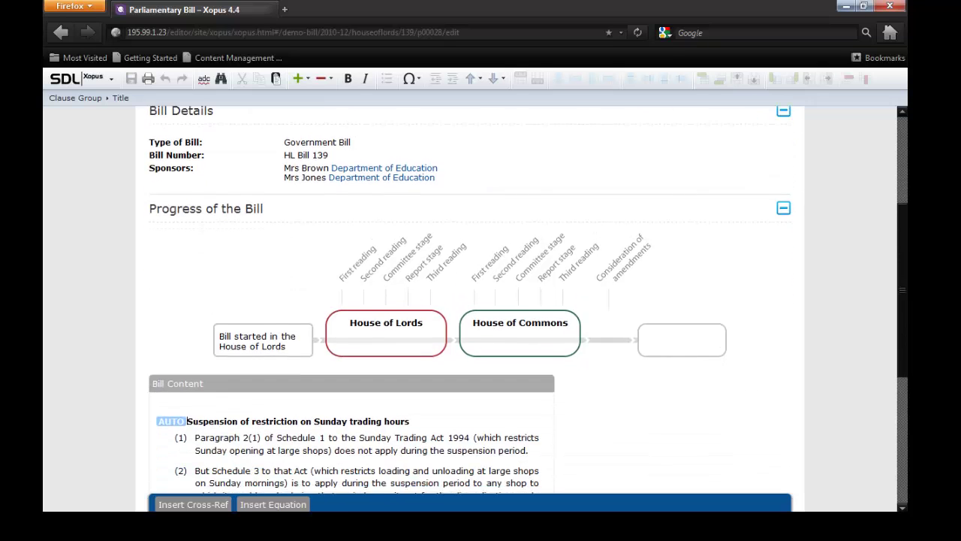
pyautogui.scroll(-2, 528, 300)
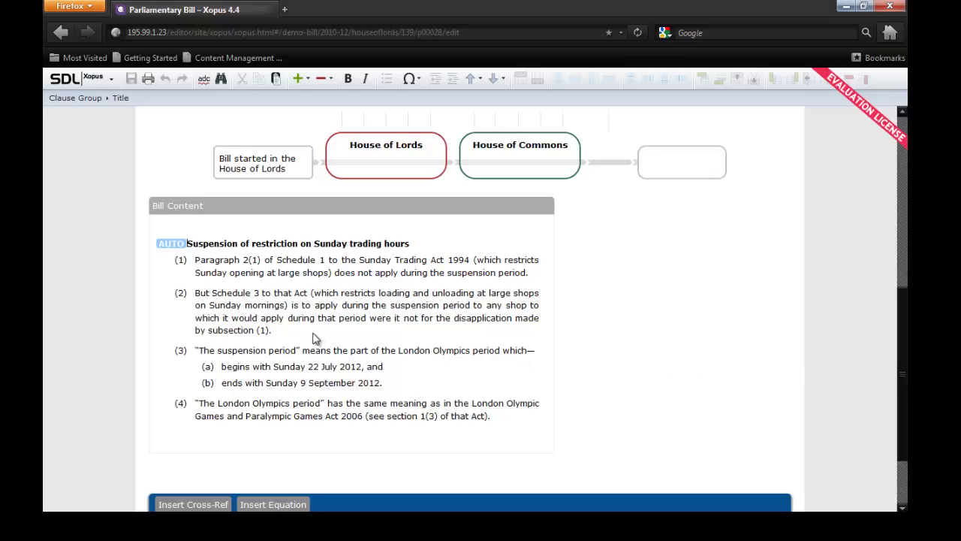
pyautogui.click(268, 329)
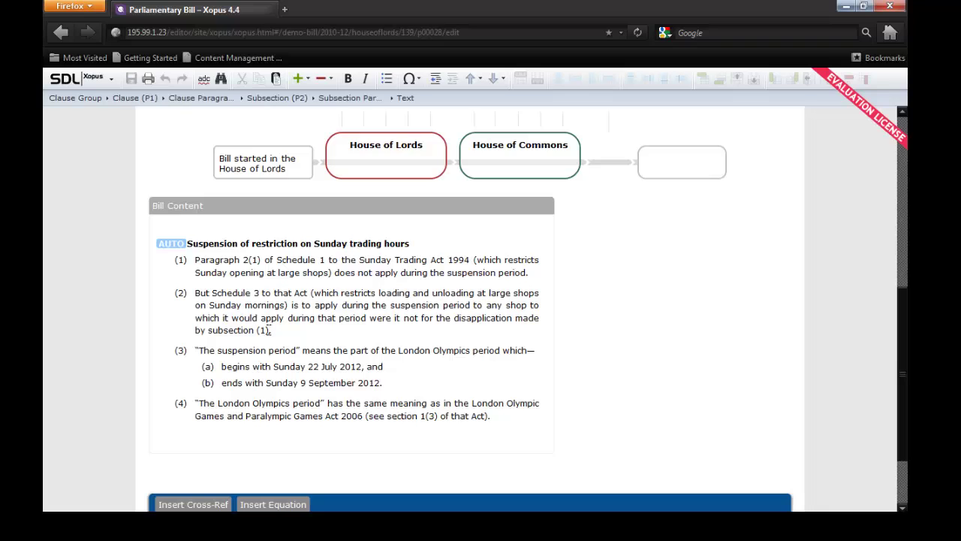
pyautogui.press('BackSpace')
pyautogui.press('BackSpace')
pyautogui.press('BackSpace')
pyautogui.press('BackSpace')
pyautogui.press('BackSpace')
pyautogui.press('BackSpace')
pyautogui.press('BackSpace')
pyautogui.press('BackSpace')
pyautogui.press('BackSpace')
pyautogui.press('BackSpace')
pyautogui.press('BackSpace')
pyautogui.press('BackSpace')
pyautogui.press('BackSpace')
pyautogui.press('BackSpace')
pyautogui.press('BackSpace')
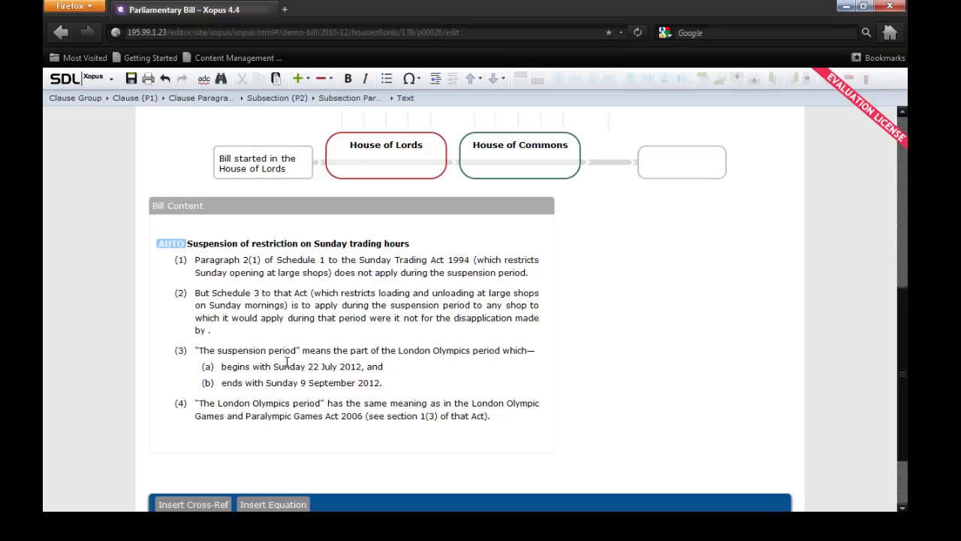
# Step: Insert a cross-reference to subsection (1) of "Suspension of restriction on Sunday trading hours" at the end of subsection (2), and save the clause
pyautogui.click(207, 503)
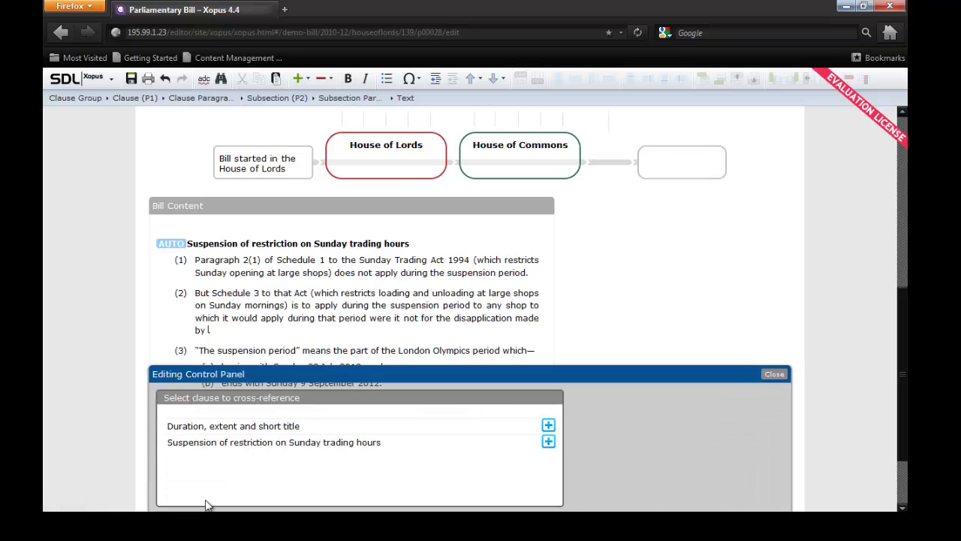
pyautogui.click(548, 441)
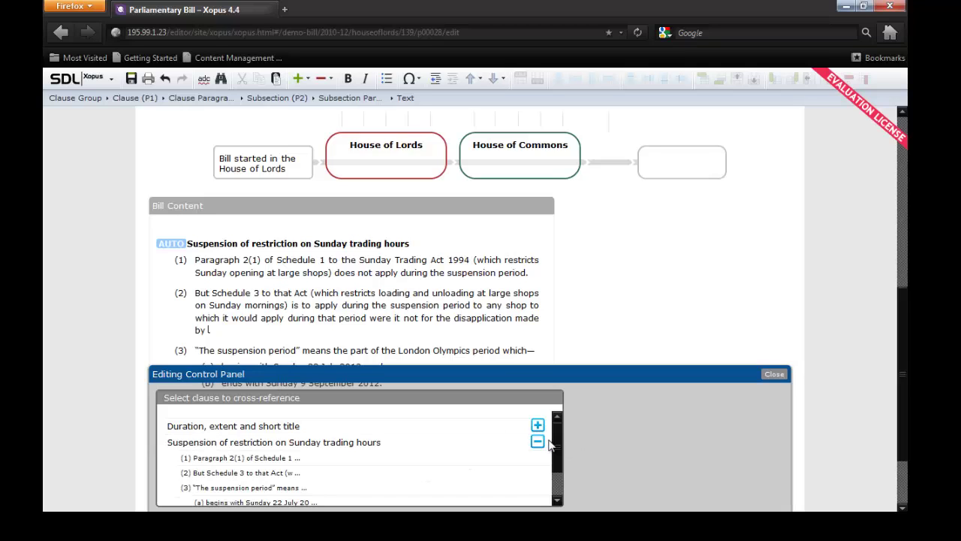
pyautogui.click(231, 458)
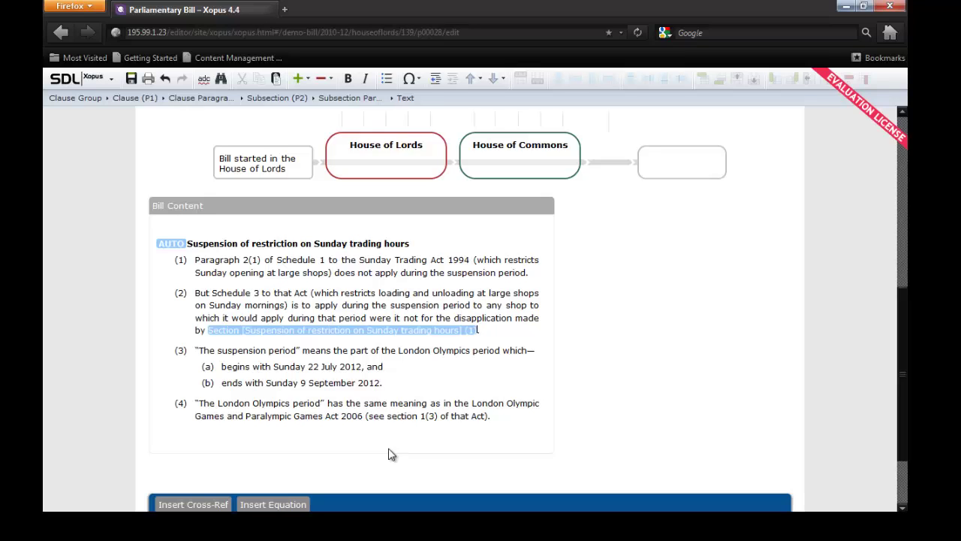
pyautogui.click(132, 79)
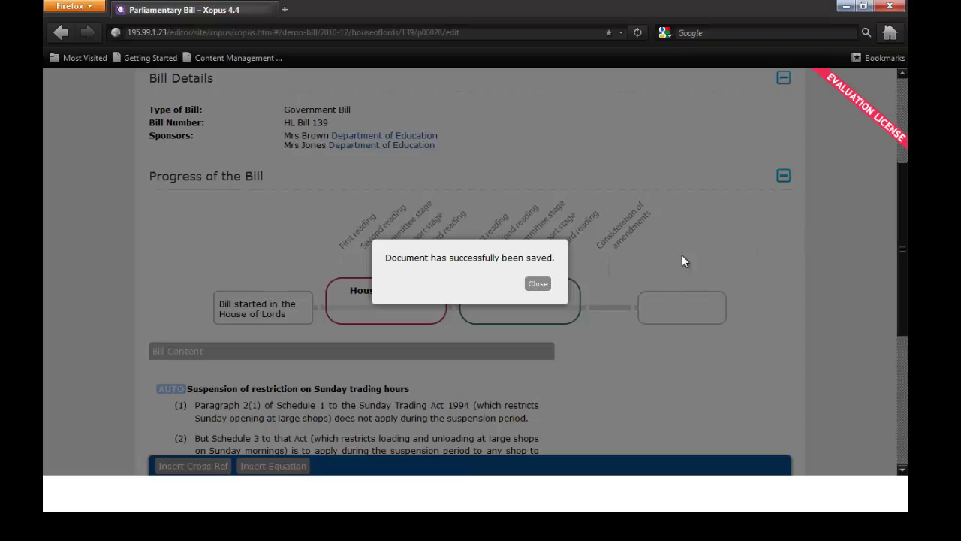
pyautogui.click(536, 285)
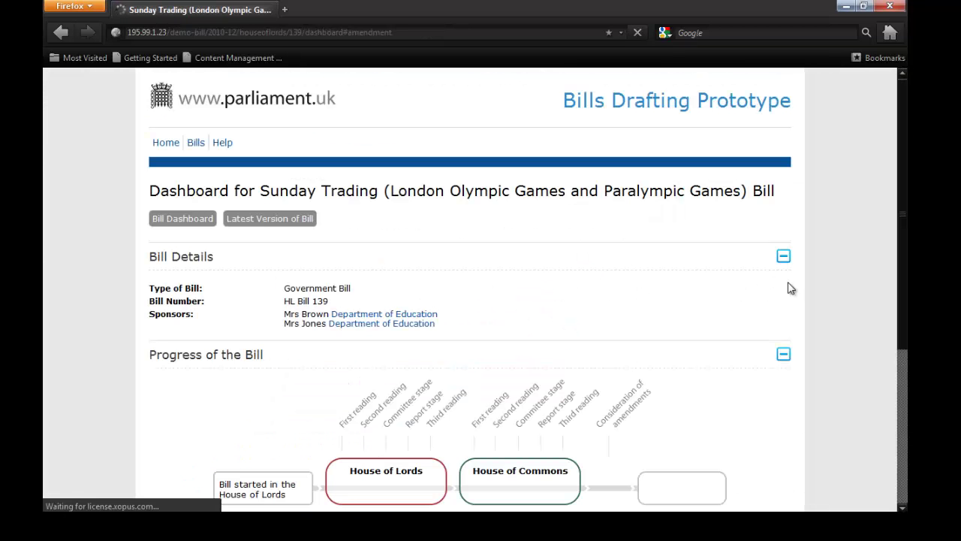
# Step: Move the bill to its first reading in the House of Lords
pyautogui.moveTo(904, 271); pyautogui.dragTo(904, 384)
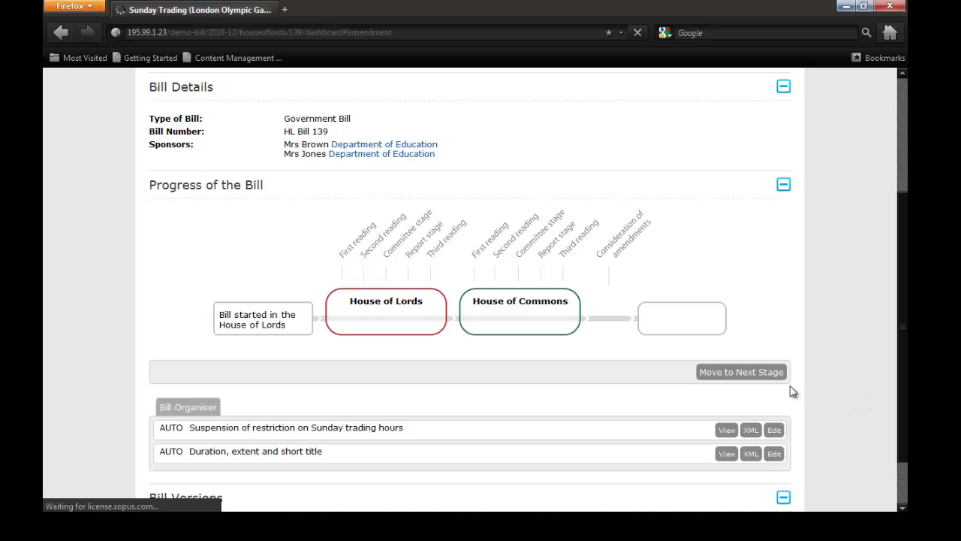
pyautogui.click(742, 373)
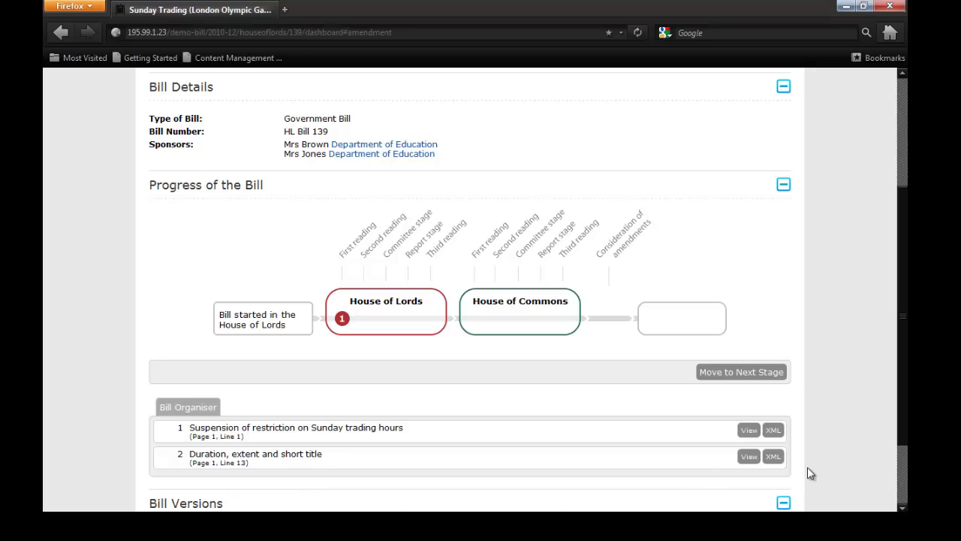
# Step: Open the PDF of the First Reading (House of Lords) version and examine the cross-reference in clause 1, subsection (2)
pyautogui.scroll(-2, 901, 429)
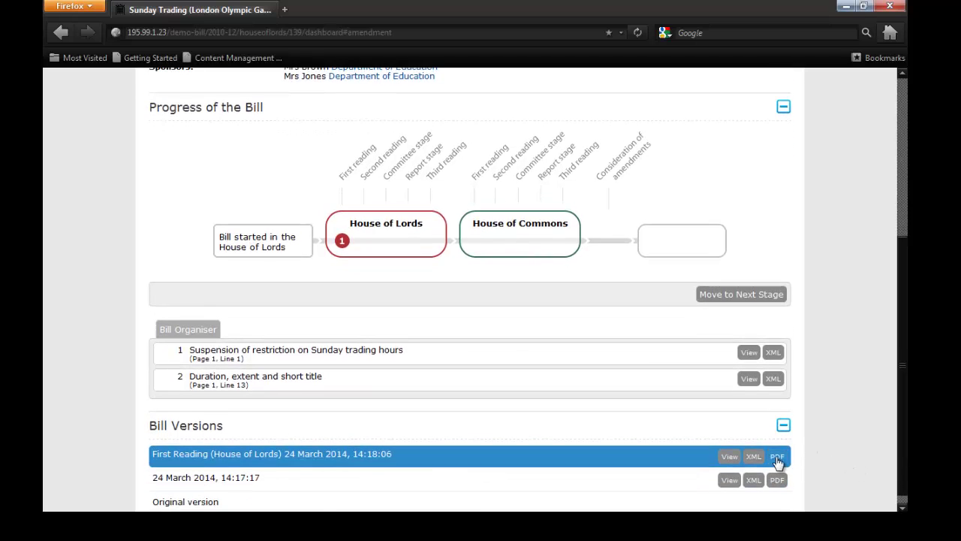
pyautogui.click(777, 457)
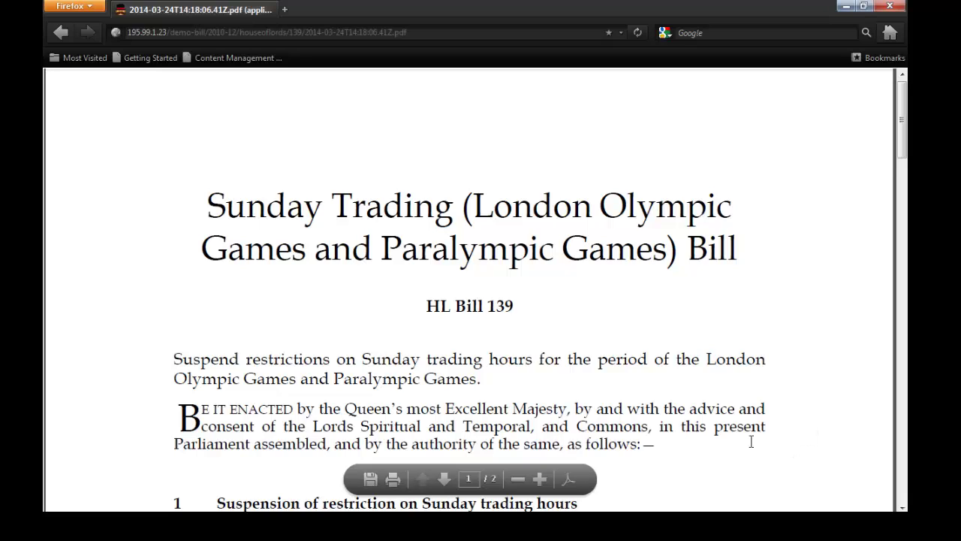
pyautogui.click(517, 478)
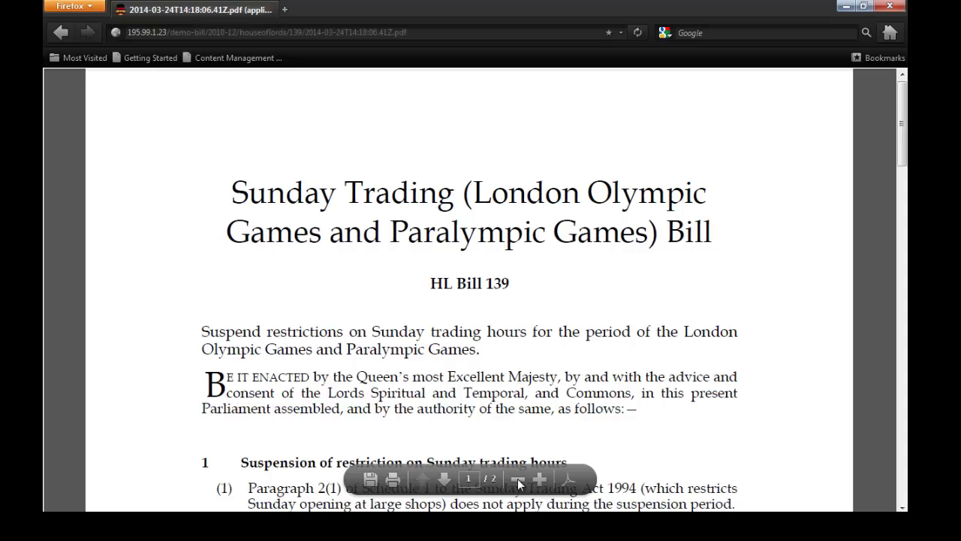
pyautogui.click(517, 478)
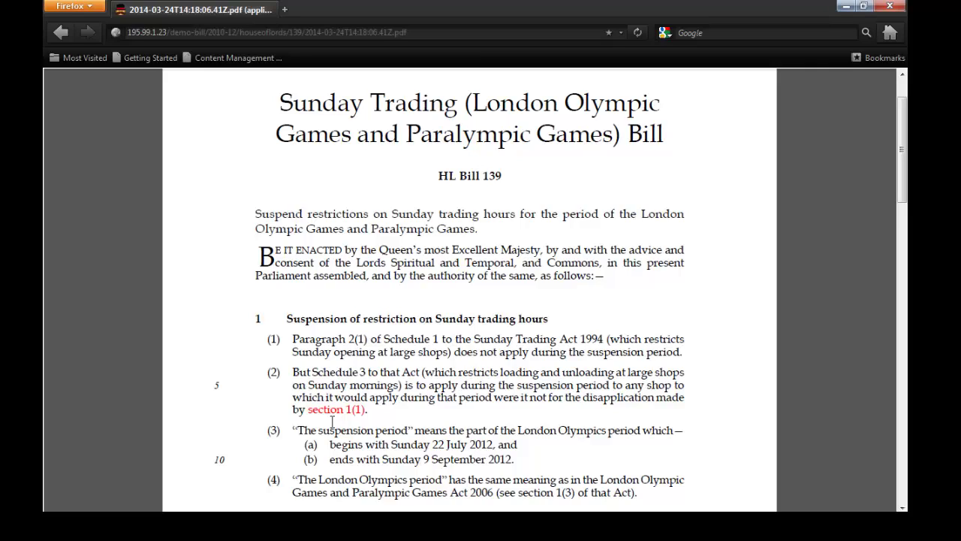
# Step: Return to the bill dashboard and move the bill to its second reading in the House of Lords
pyautogui.click(60, 32)
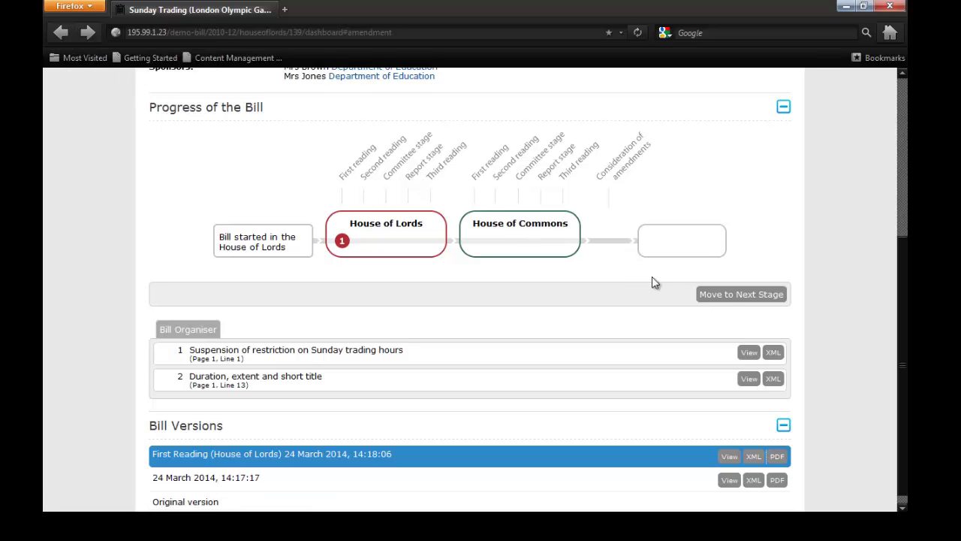
pyautogui.click(731, 297)
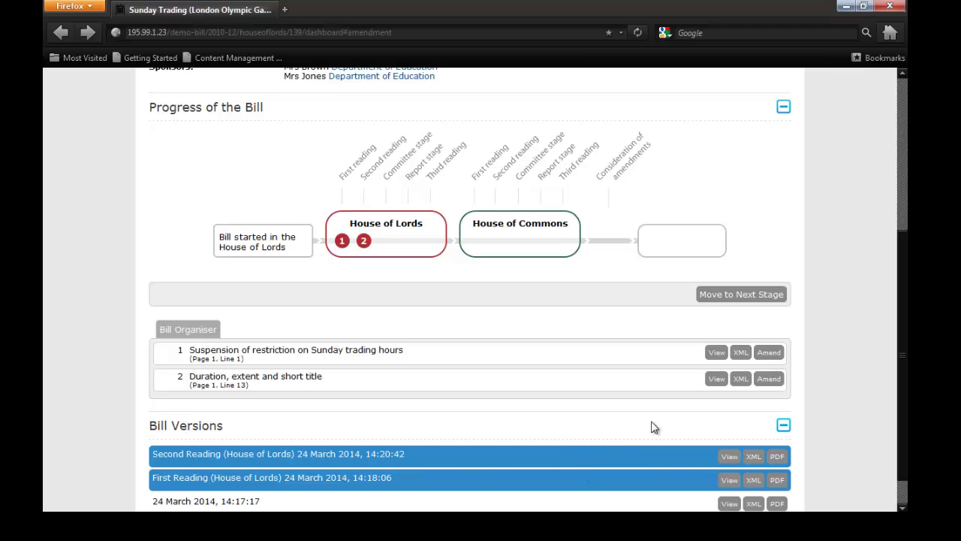
# Step: Amend clause 1, subsection (3)(b), so the suspension period ends with Sunday 16 September 2012, and save the amendment
pyautogui.click(769, 356)
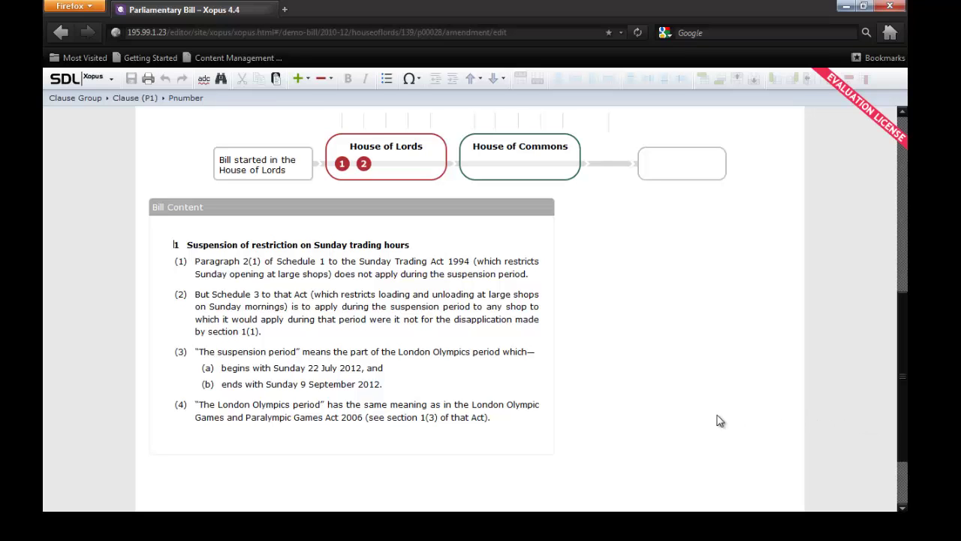
pyautogui.click(305, 385)
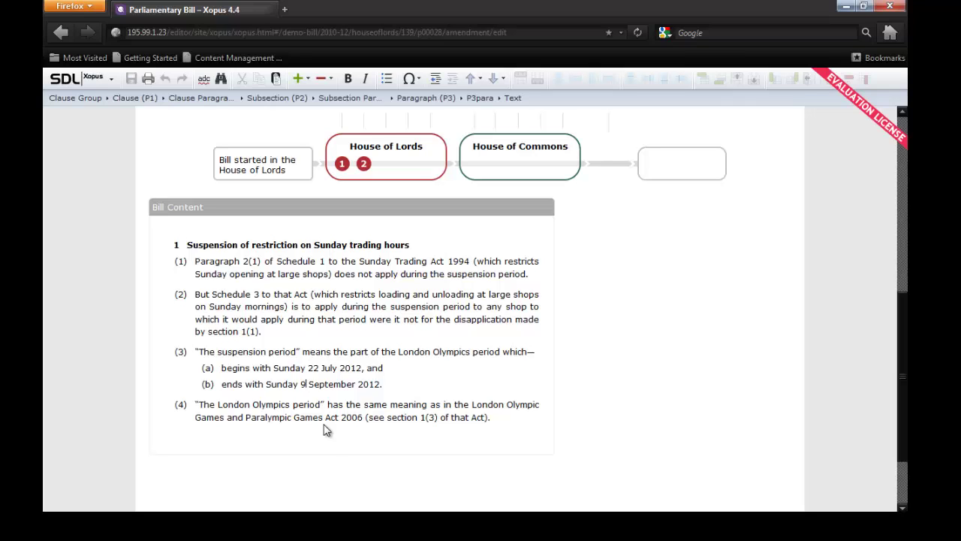
pyautogui.press('BackSpace')
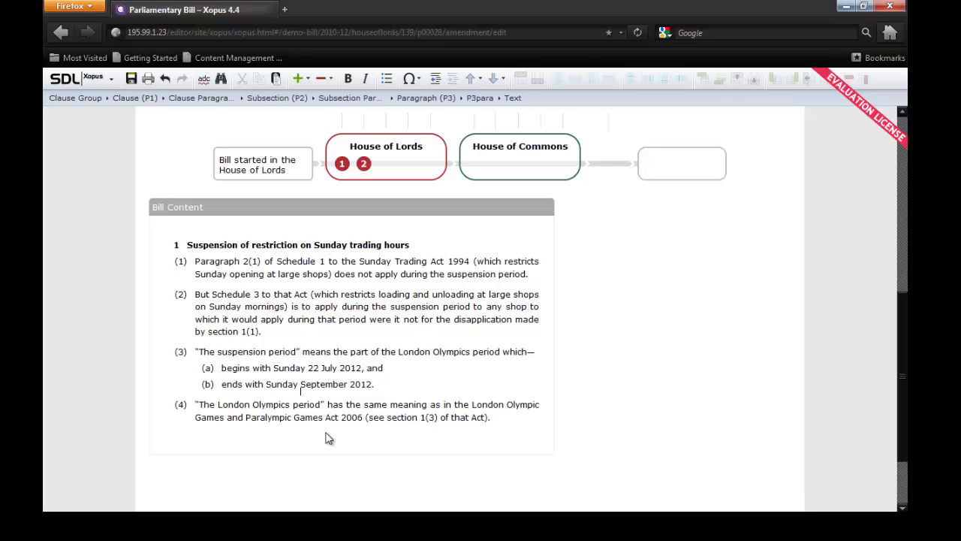
pyautogui.write('16')
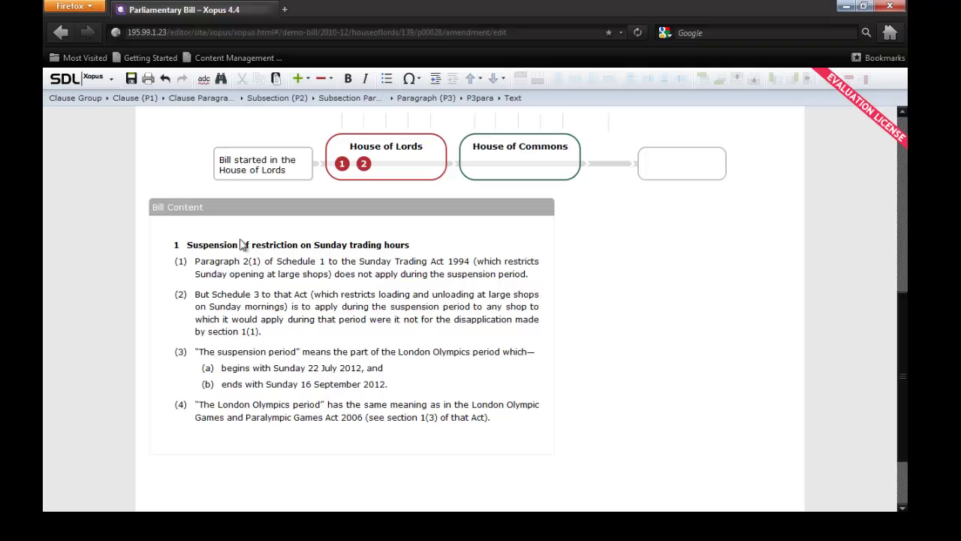
pyautogui.click(131, 79)
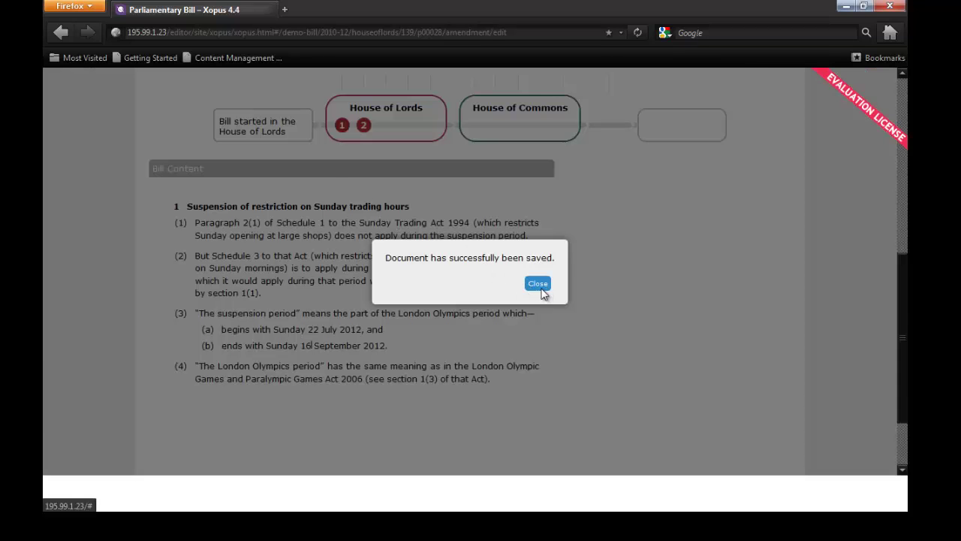
pyautogui.click(541, 288)
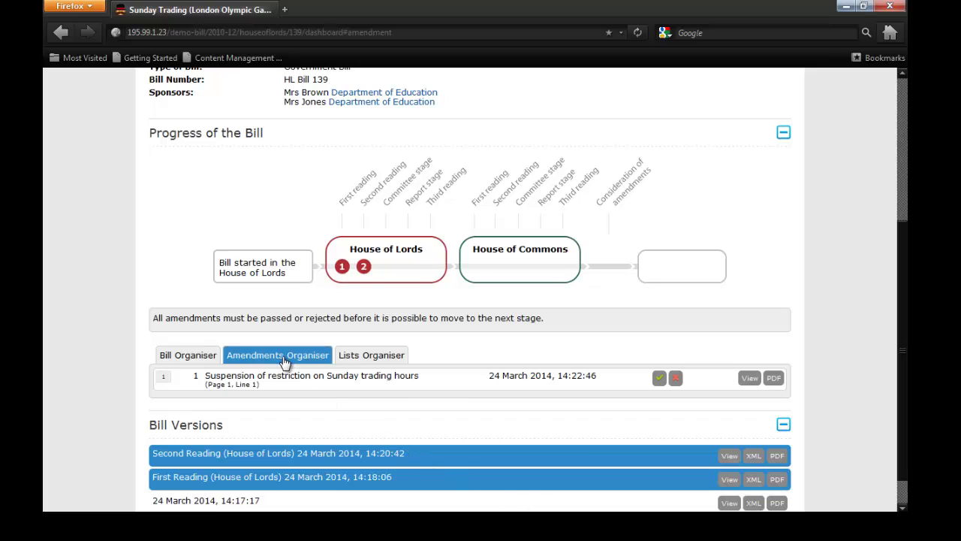
# Step: Open clause 2, "Duration, extent and short title", for amendment from the Bill Organiser and start editing subsection (2)
pyautogui.click(215, 358)
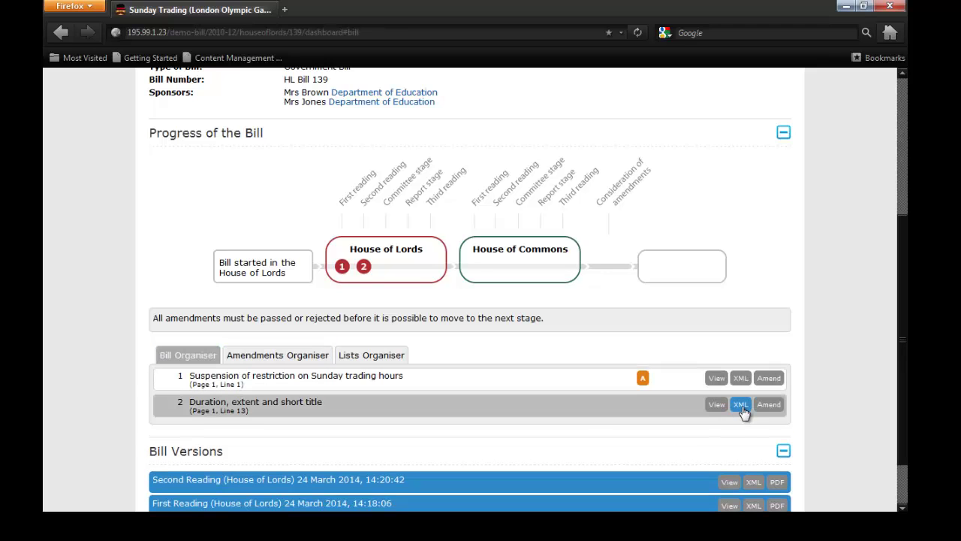
pyautogui.click(768, 406)
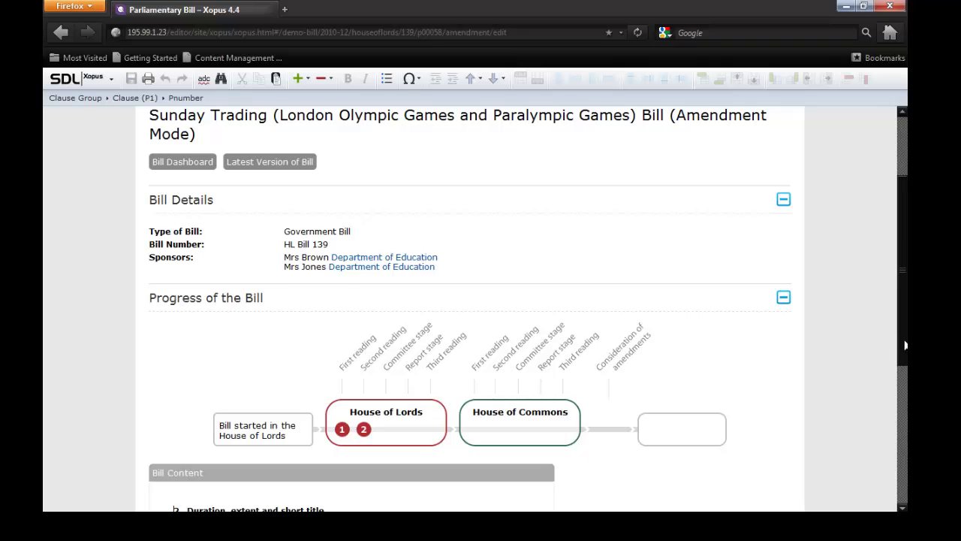
pyautogui.moveTo(904, 345); pyautogui.dragTo(905, 440)
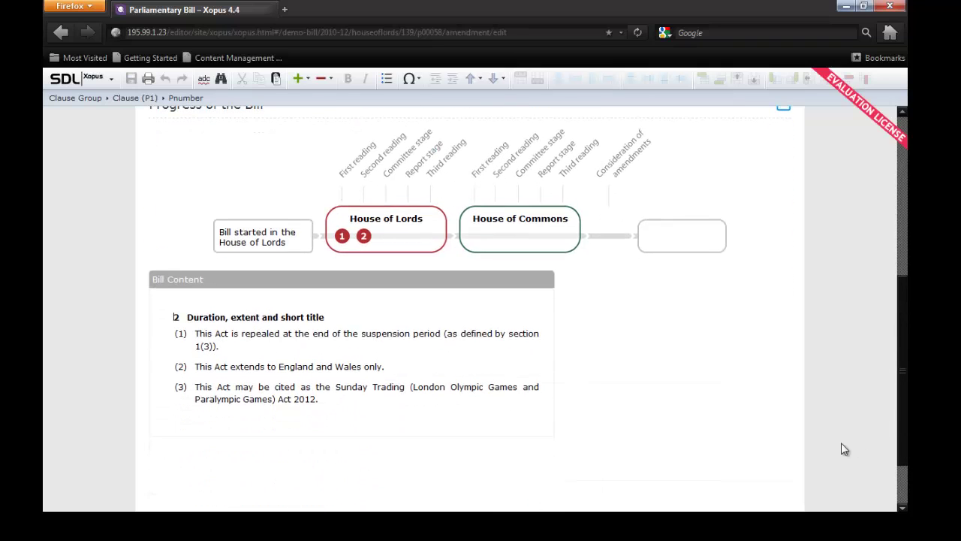
pyautogui.click(337, 366)
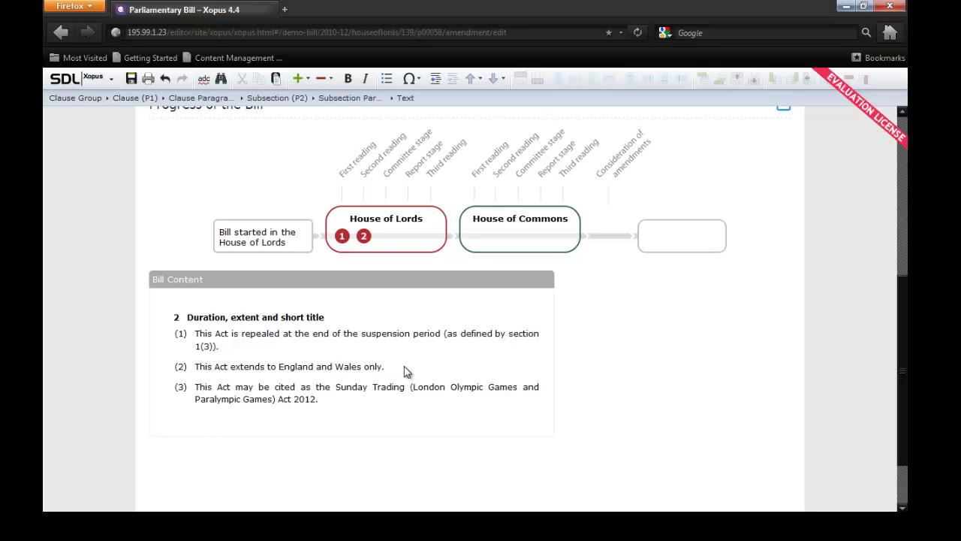
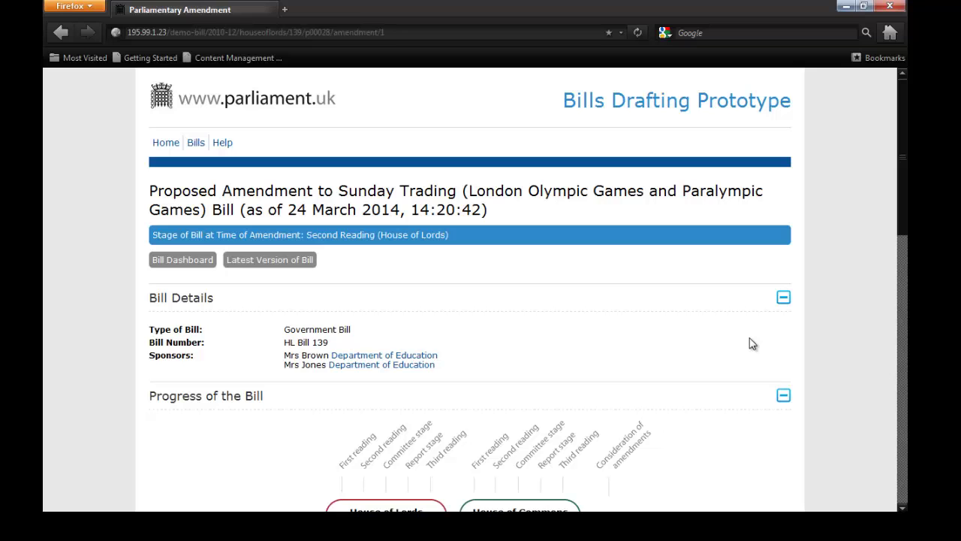
# Step: Examine the proposed version and amendment text of the amendment to clause 1
pyautogui.scroll(-5, 905, 231)
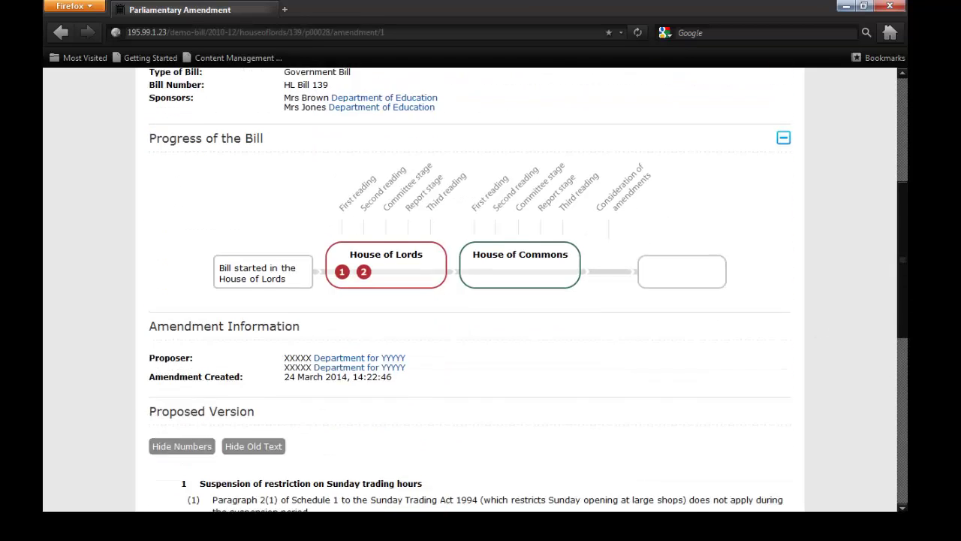
pyautogui.moveTo(903, 309); pyautogui.dragTo(903, 342)
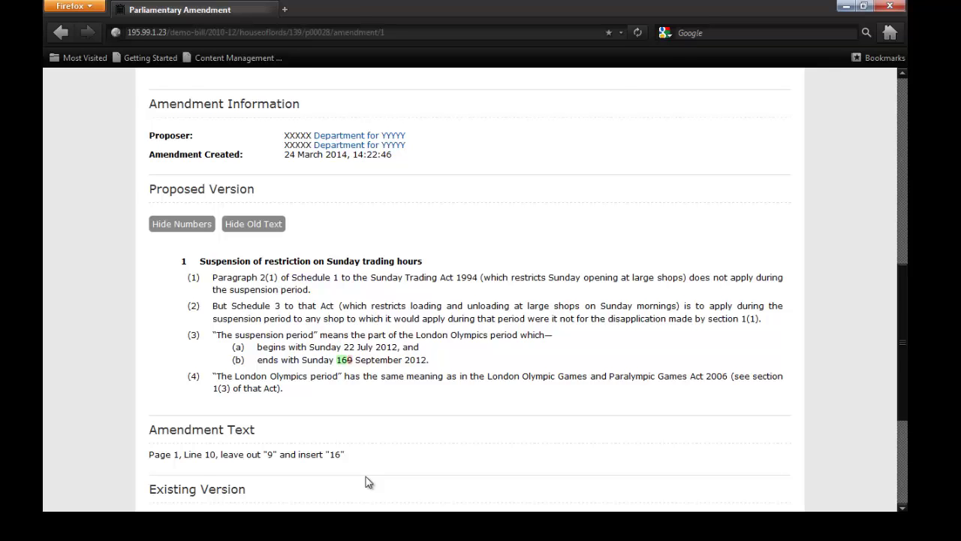
# Step: Review the existing version of clause 1 beneath the amendment text, and return to the bill's list of amendments
pyautogui.scroll(-4, 368, 480)
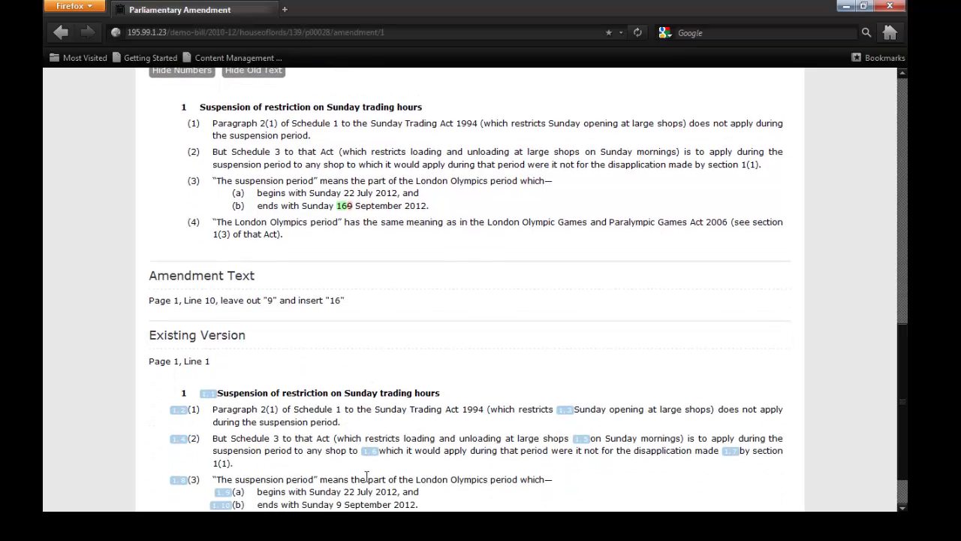
pyautogui.scroll(-2, 368, 480)
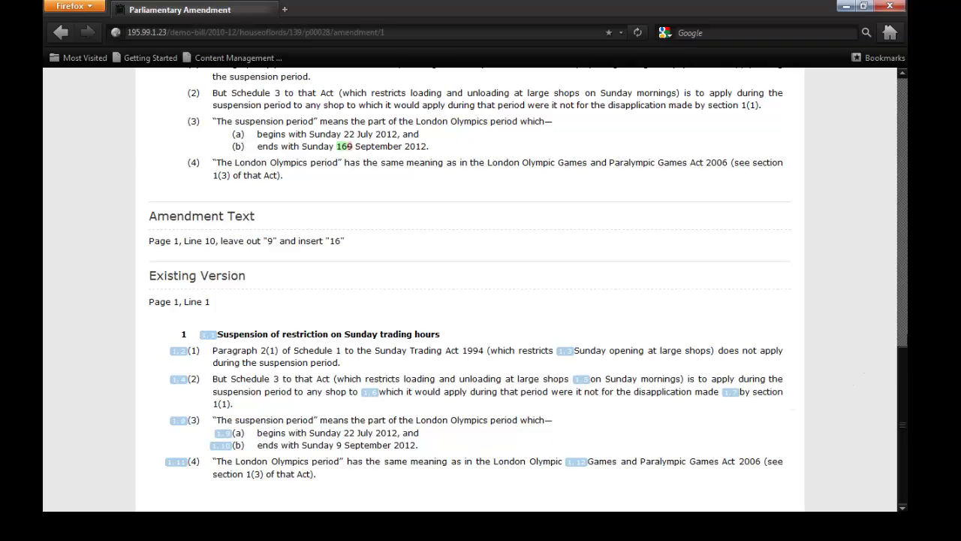
pyautogui.hotkey('alt', 'Left')
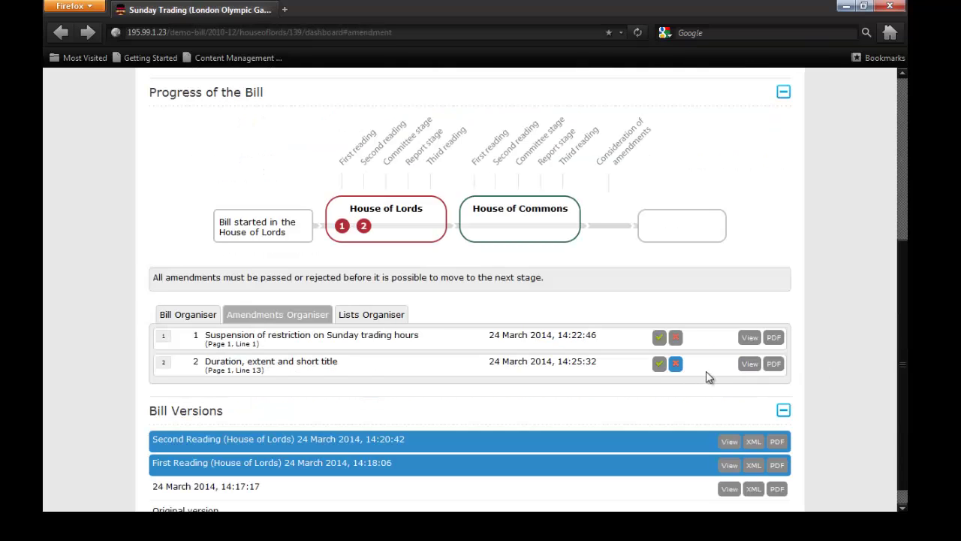
# Step: View the amendment to clause 2, "Duration, extent and short title", and examine its proposed version and amendment text
pyautogui.click(743, 366)
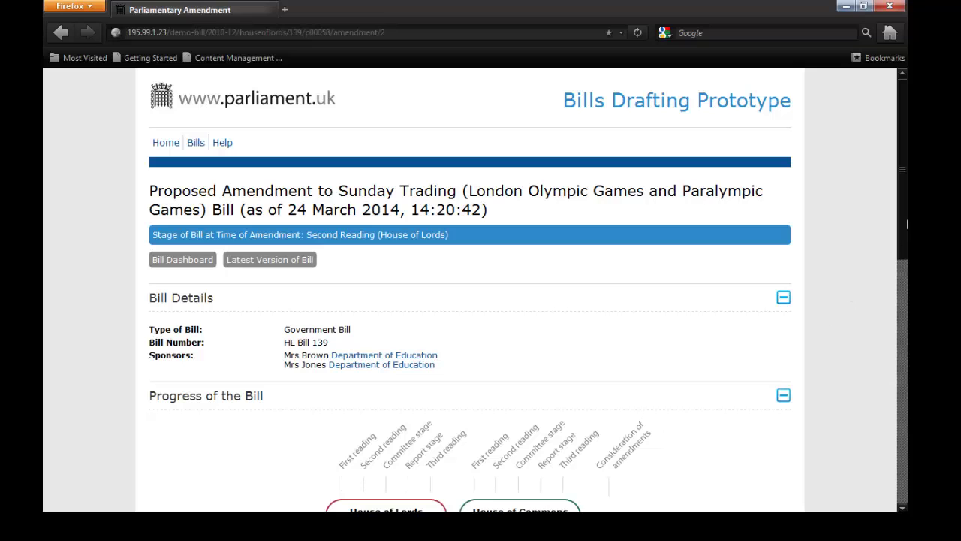
pyautogui.scroll(-5, 469, 300)
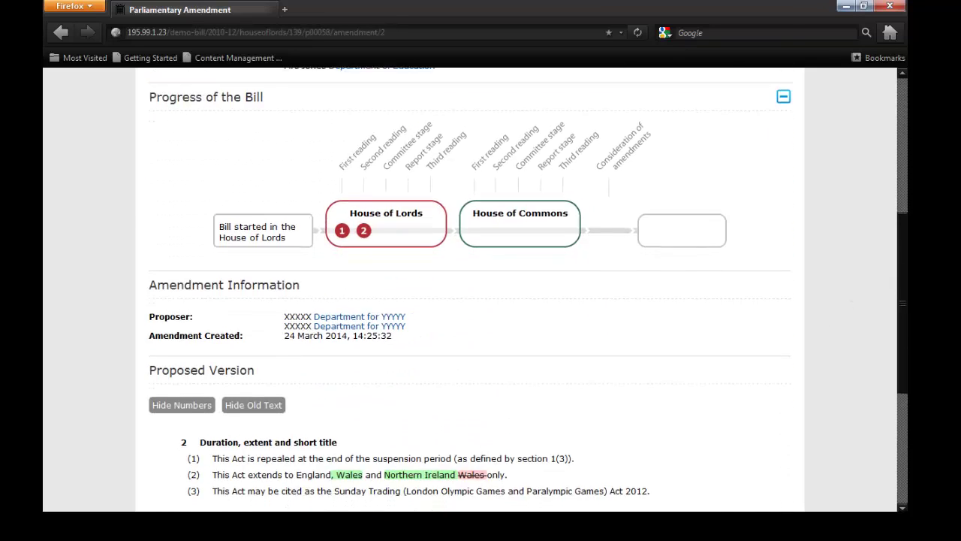
pyautogui.scroll(-3, 469, 300)
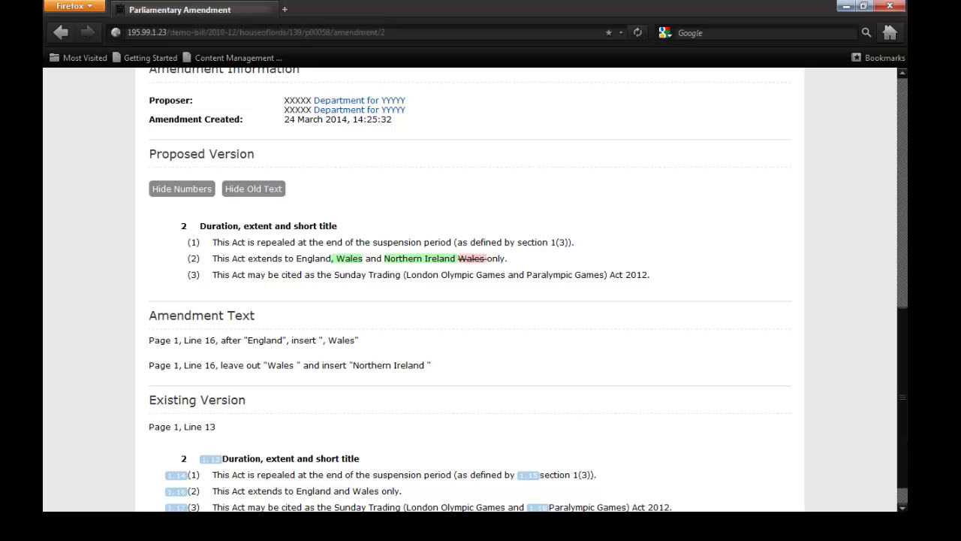
# Step: Create another amendment to clause 1, making subsection (3)(b) end with Saturday 8 September 2012, and save it
pyautogui.click(772, 340)
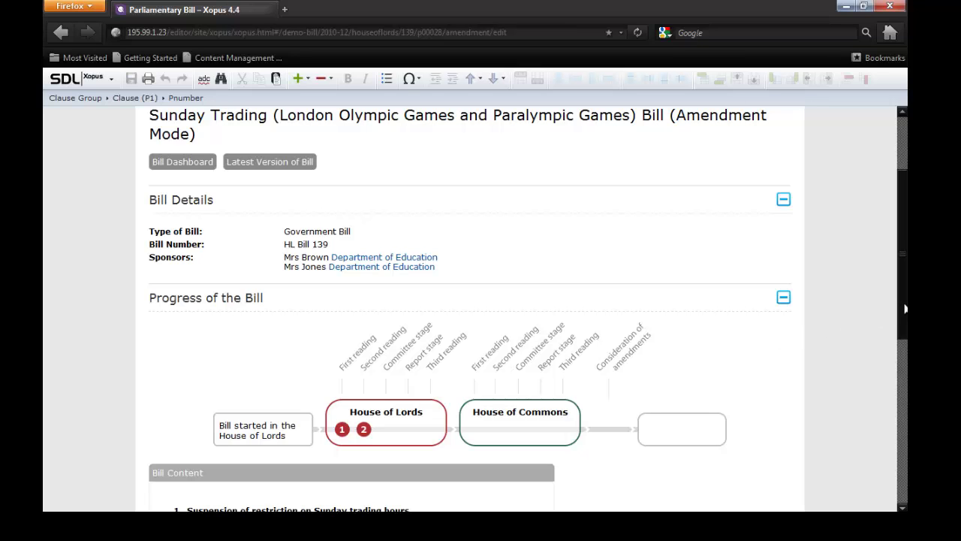
pyautogui.moveTo(904, 304); pyautogui.dragTo(904, 416)
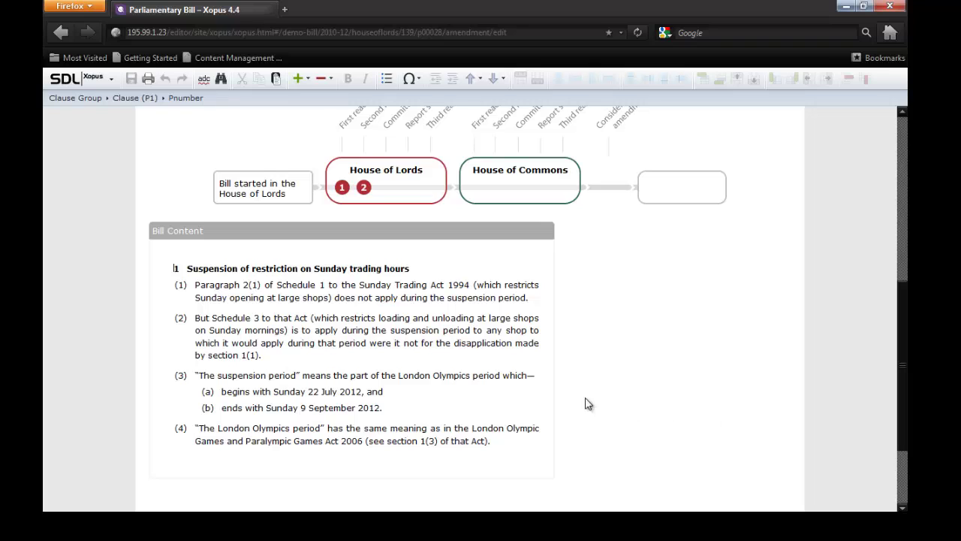
pyautogui.click(306, 406)
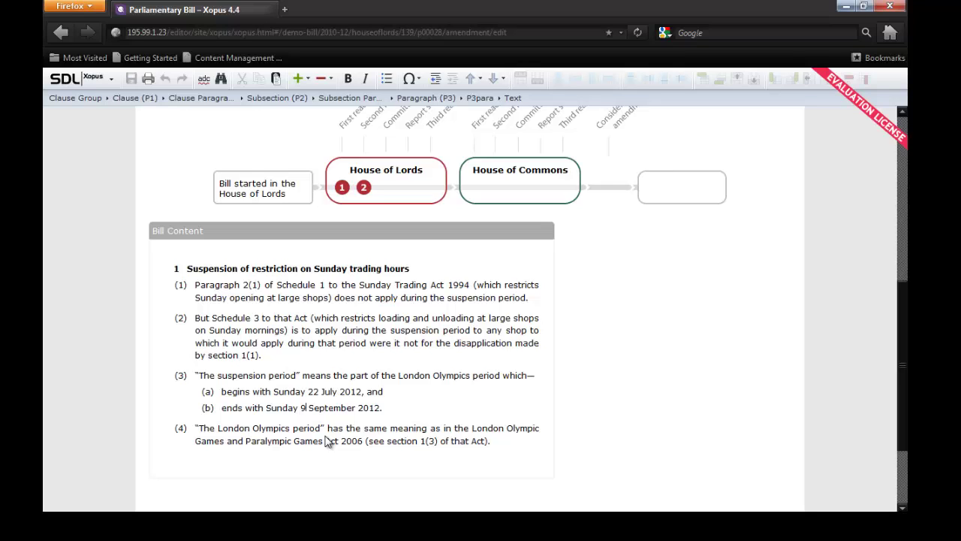
pyautogui.press('BackSpace')
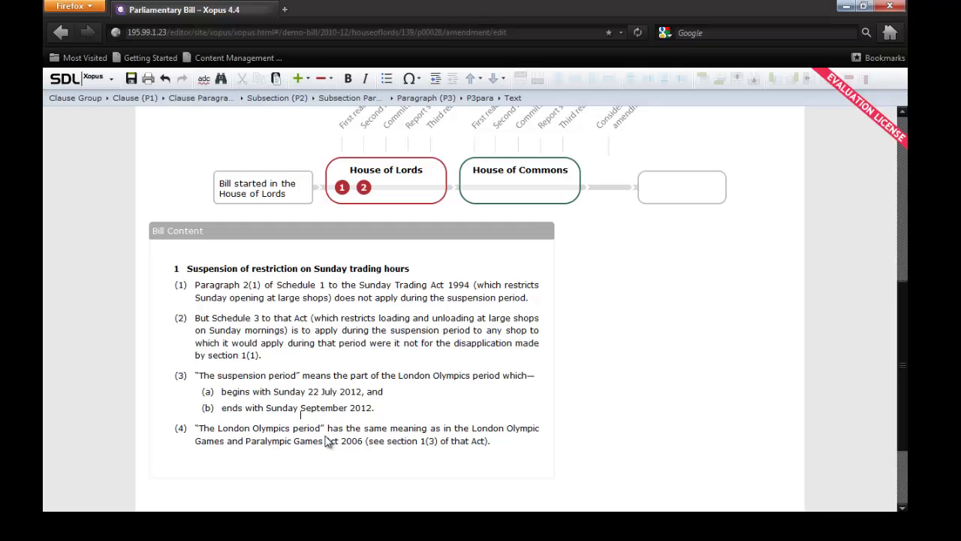
pyautogui.press('BackSpace')
pyautogui.press('BackSpace')
pyautogui.press('BackSpace')
pyautogui.press('BackSpace')
pyautogui.press('BackSpace')
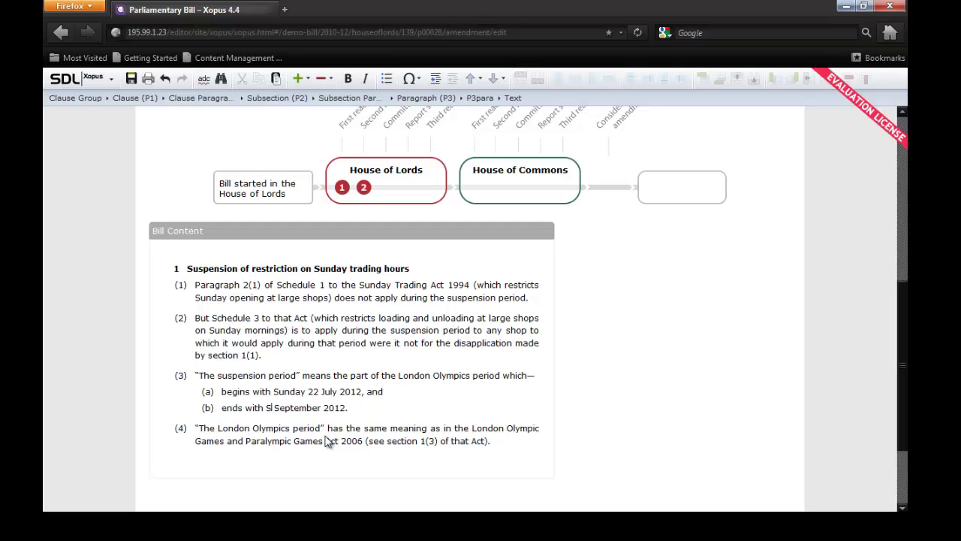
pyautogui.press('BackSpace')
pyautogui.write('Saturday')
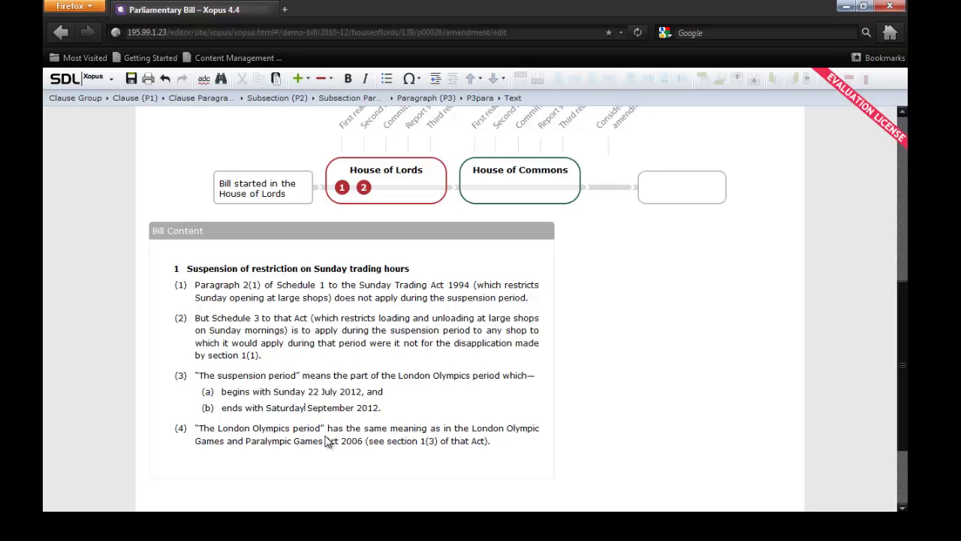
pyautogui.write(' 8')
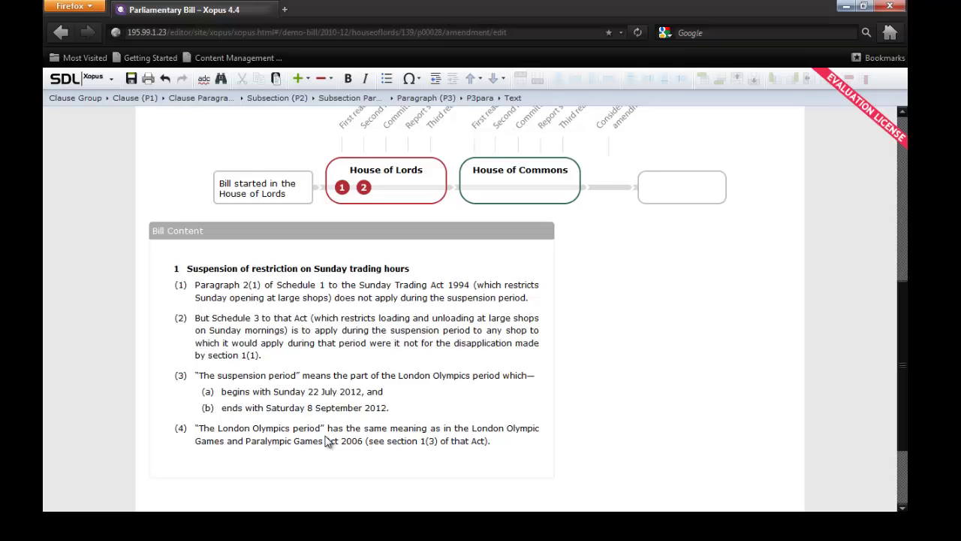
pyautogui.click(131, 78)
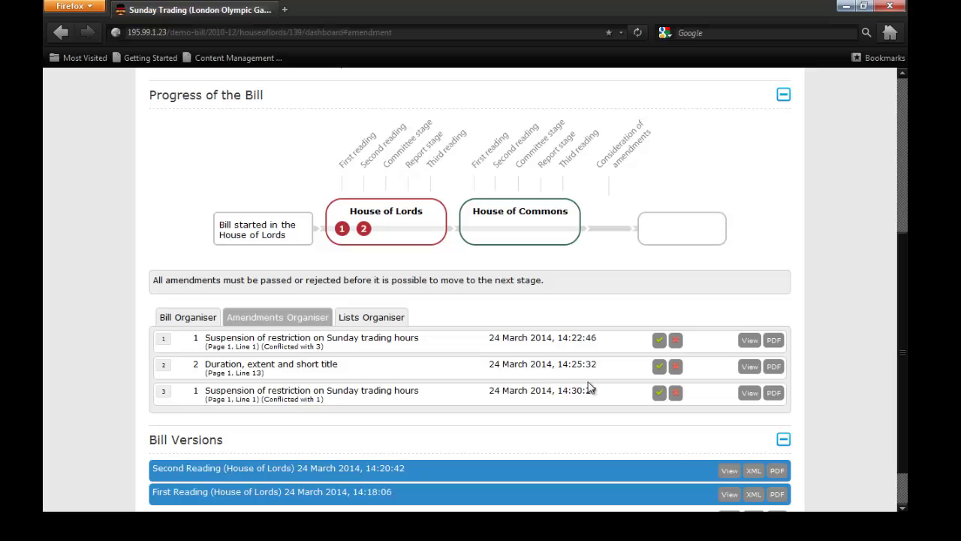
# Step: Pass amendment 2 to clause 2 and amendment 3 to clause 1, and reject the conflicting amendment 1
pyautogui.click(659, 367)
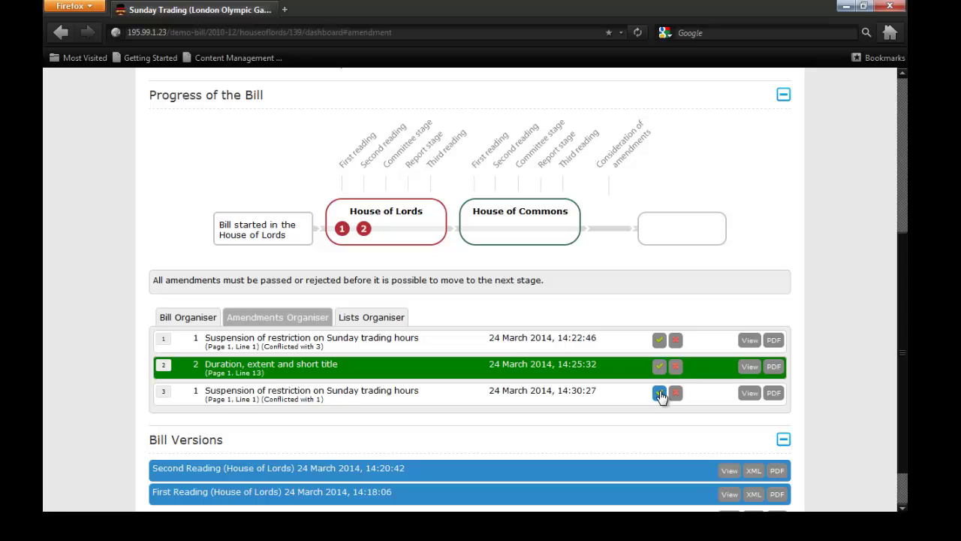
pyautogui.click(659, 395)
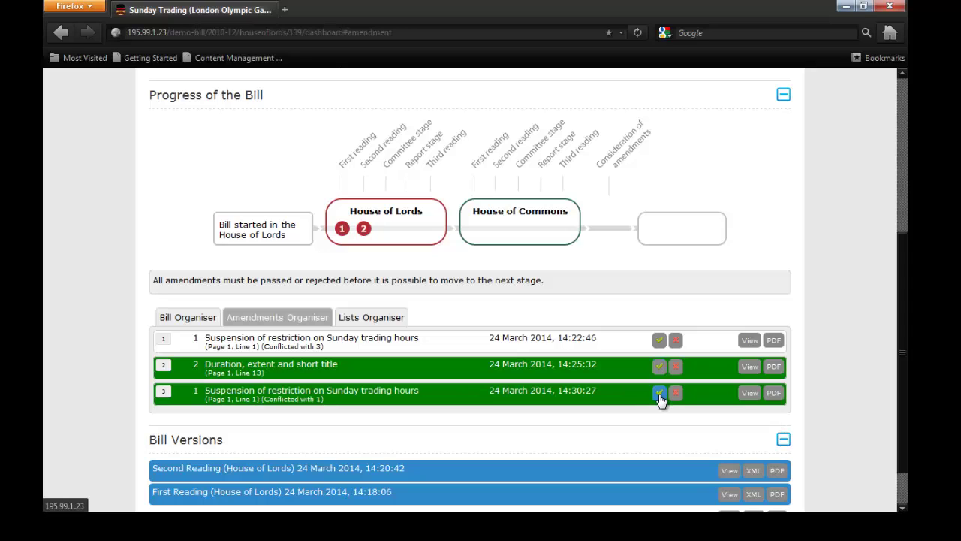
pyautogui.click(676, 341)
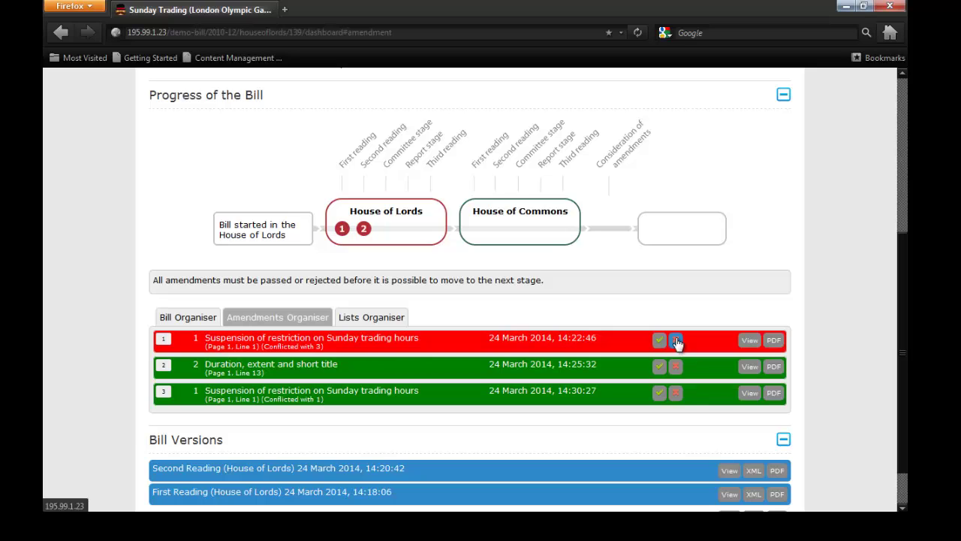